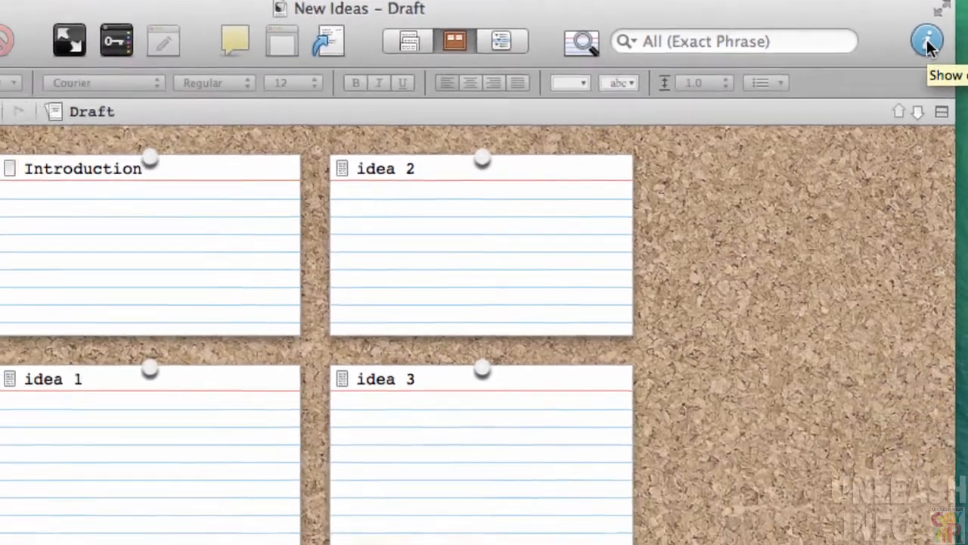
Show the Inspector beside the Draft corkboard with its Project References list
left_click(862, 133)
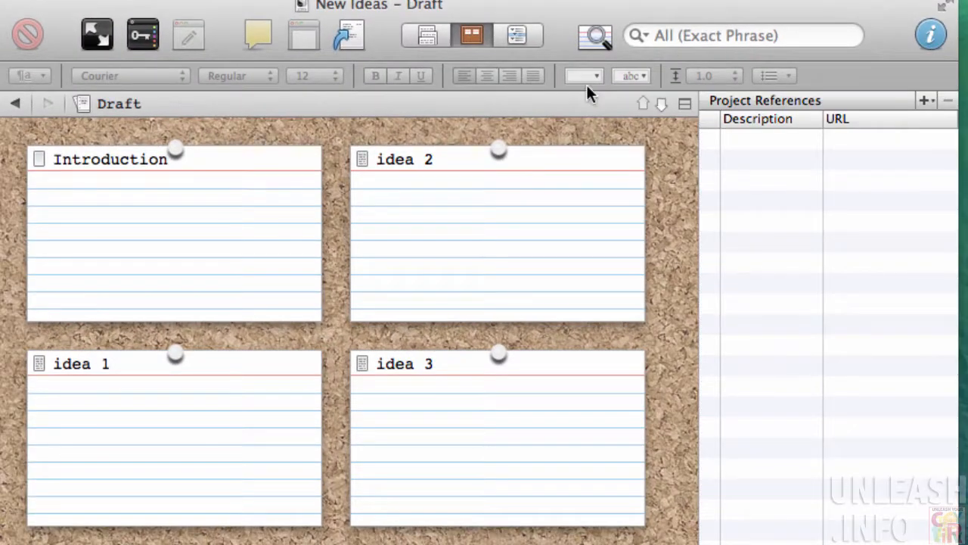
Review each card's details in the Inspector, finishing in the Introduction card's Synopsis field
left_click(281, 211)
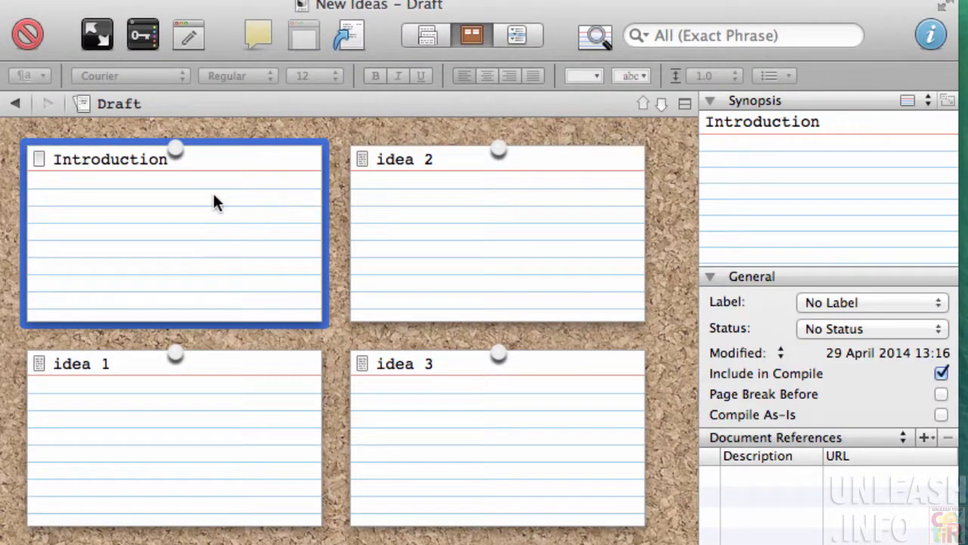
left_click(522, 217)
left_click(506, 409)
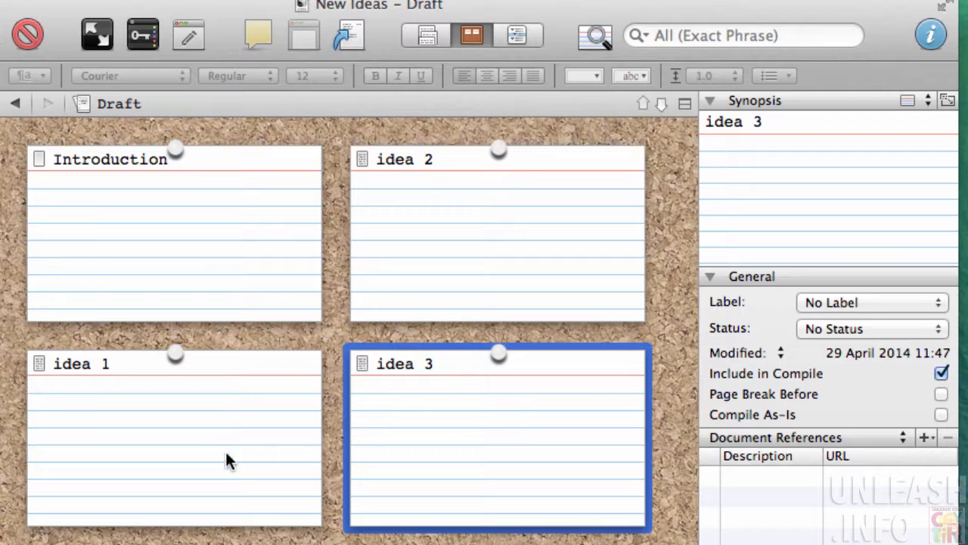
left_click(227, 459)
left_click(234, 287)
left_click(441, 274)
left_click(212, 283)
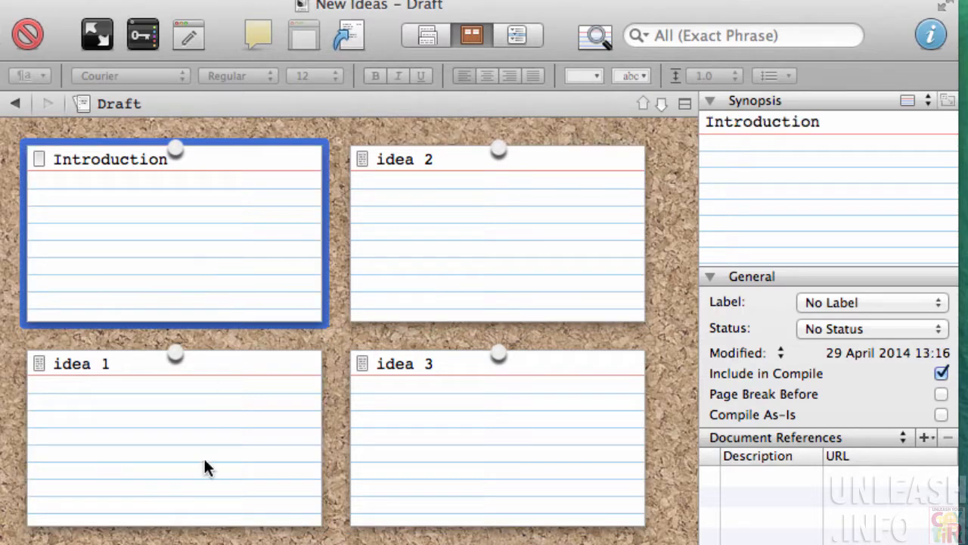
left_click(204, 458)
left_click(202, 271)
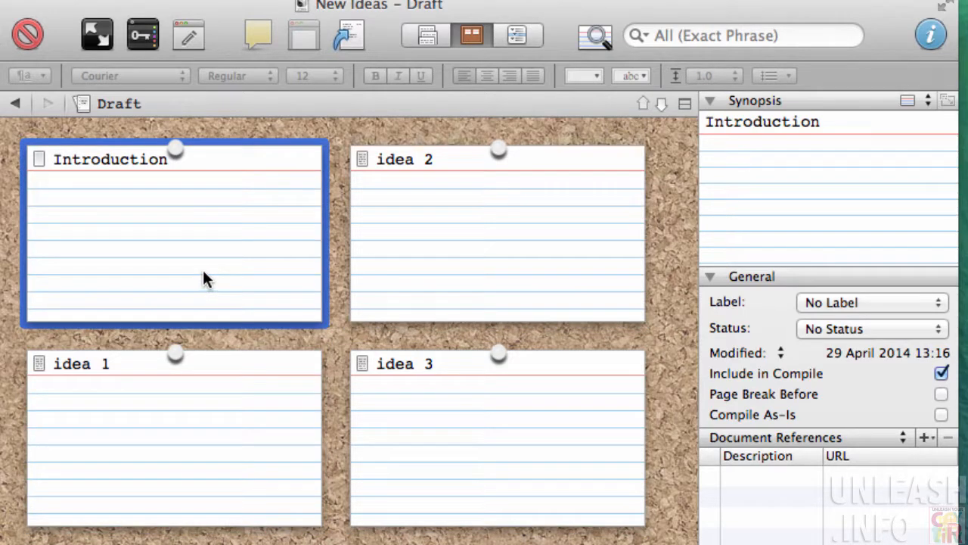
left_click(736, 146)
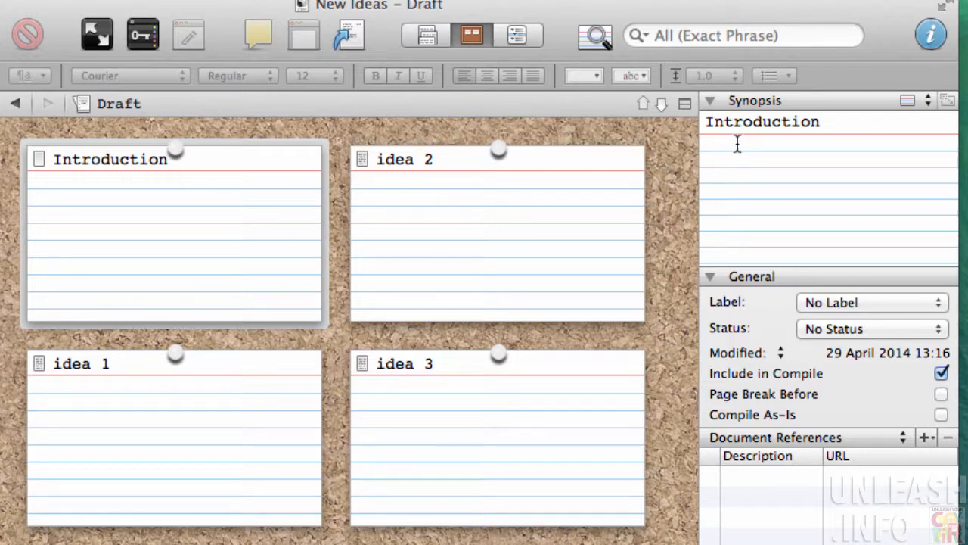
Write 'introduction to the idea of this book.' as the Introduction card's synopsis
type("intr")
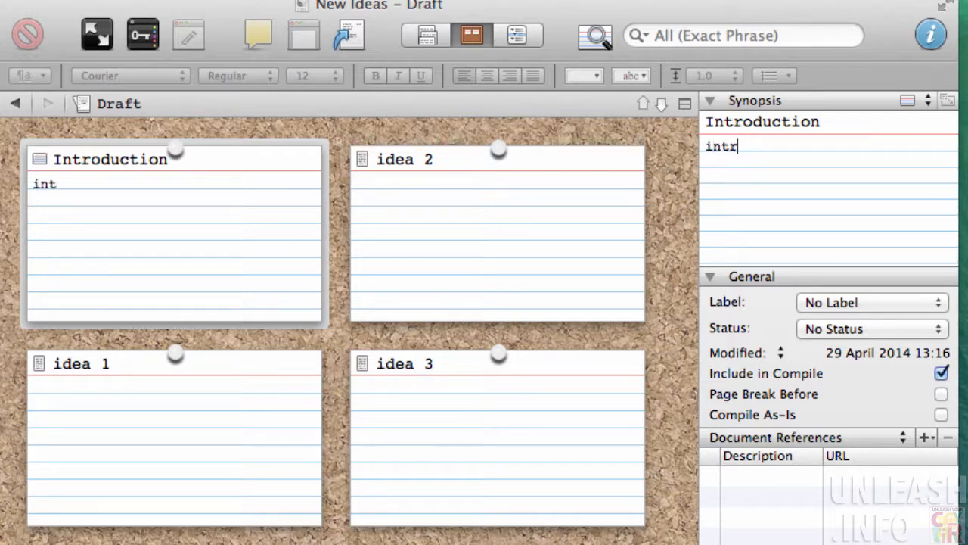
type("oduction ")
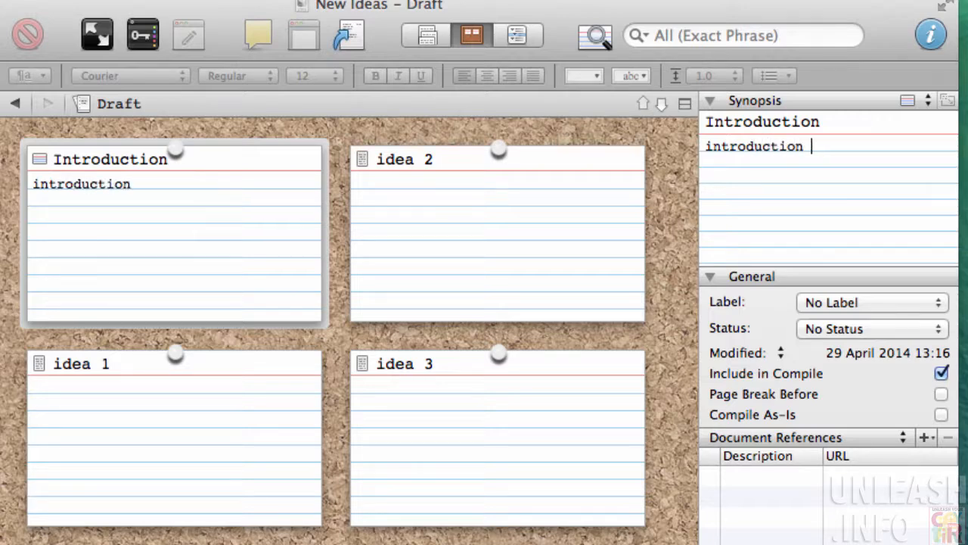
type("to the idea ")
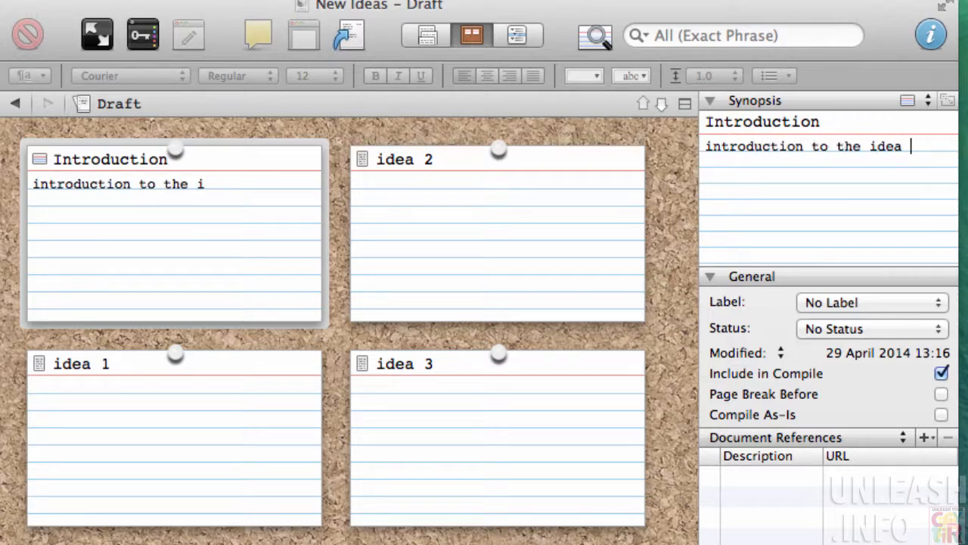
type("of this book.")
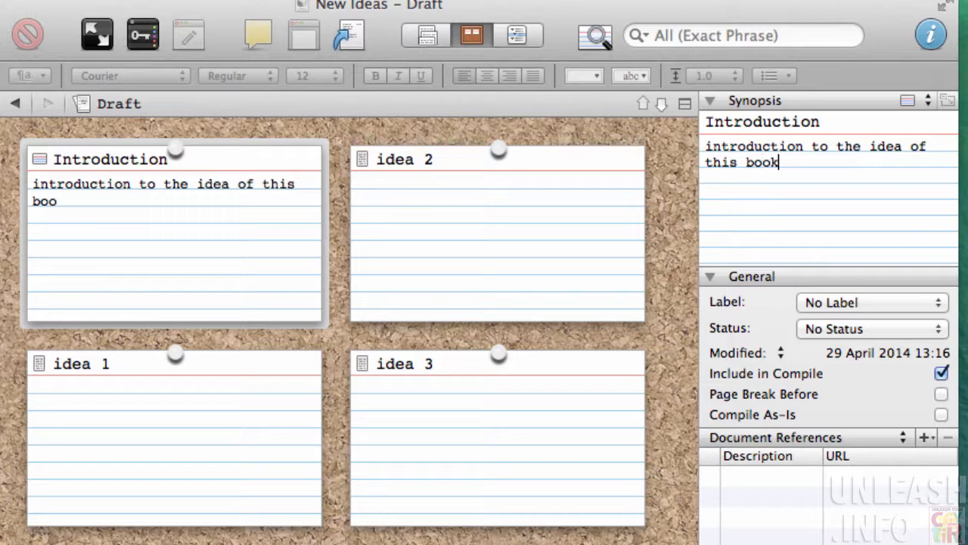
left_click(492, 198)
left_click(450, 195)
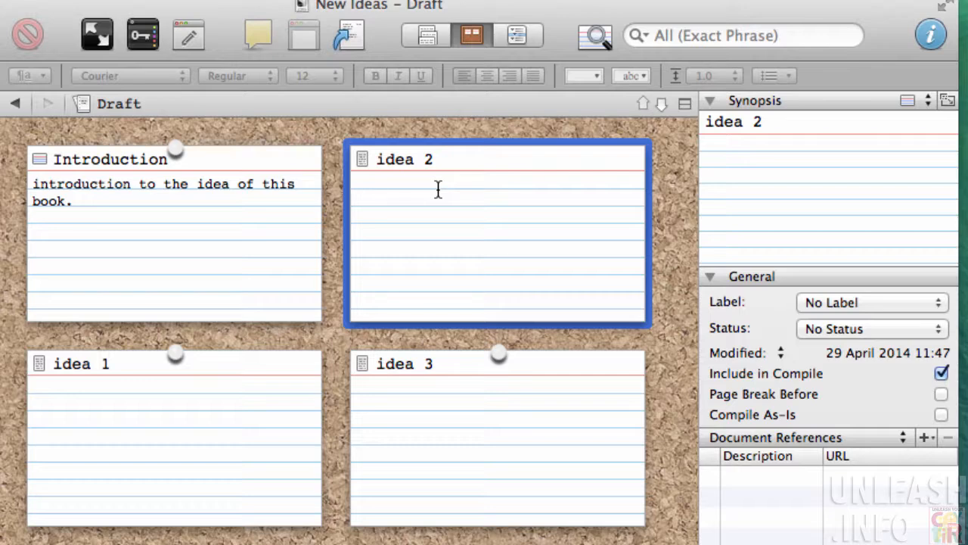
Move idea 1 ahead of idea 2 and write 'Use the internet to get your ideas all over the world.'
left_click_drag(224, 421, 348, 255)
left_click(414, 198)
type("Use t")
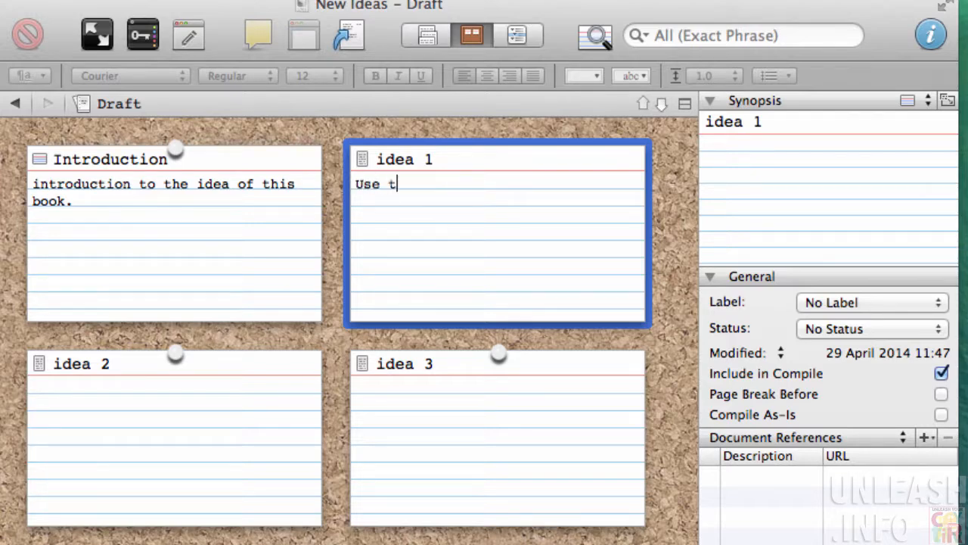
type("he internet ")
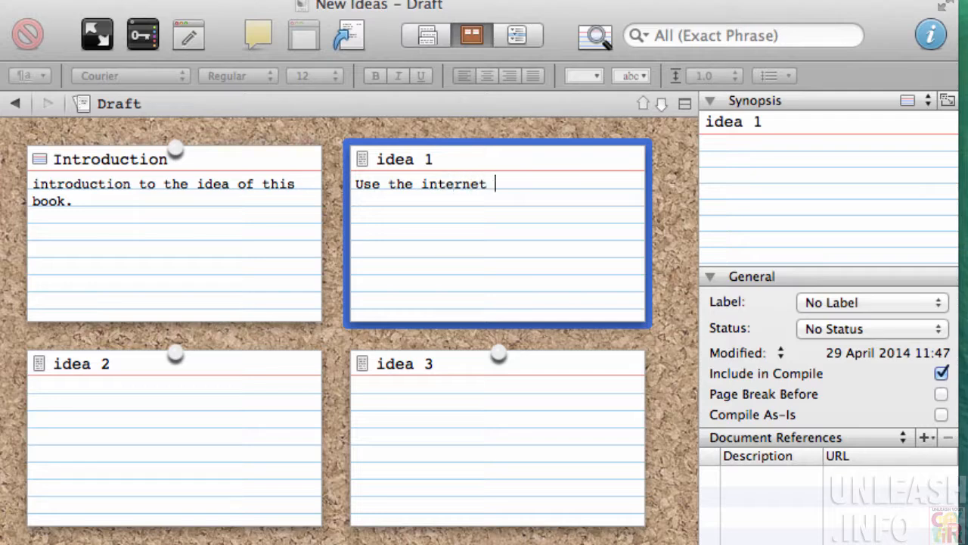
type("to get your ")
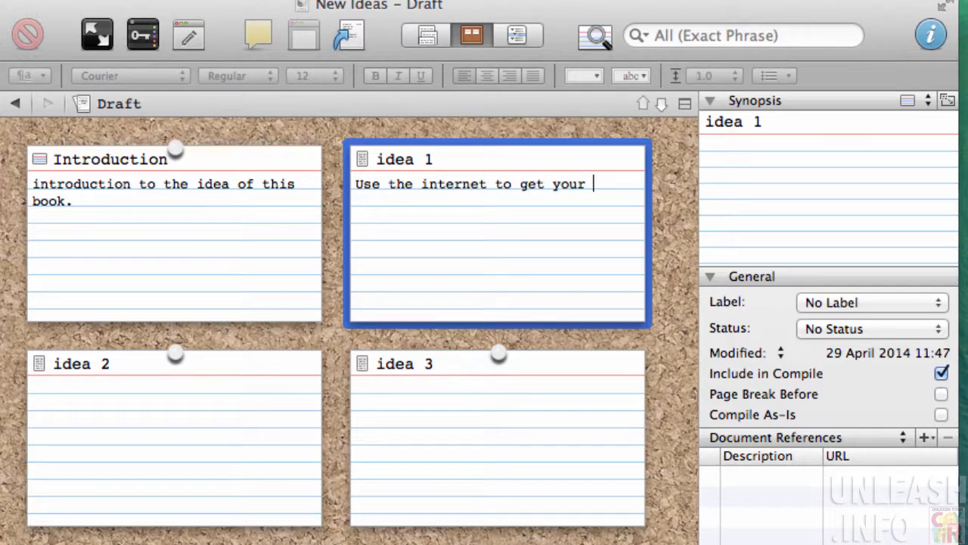
type("ideas all o")
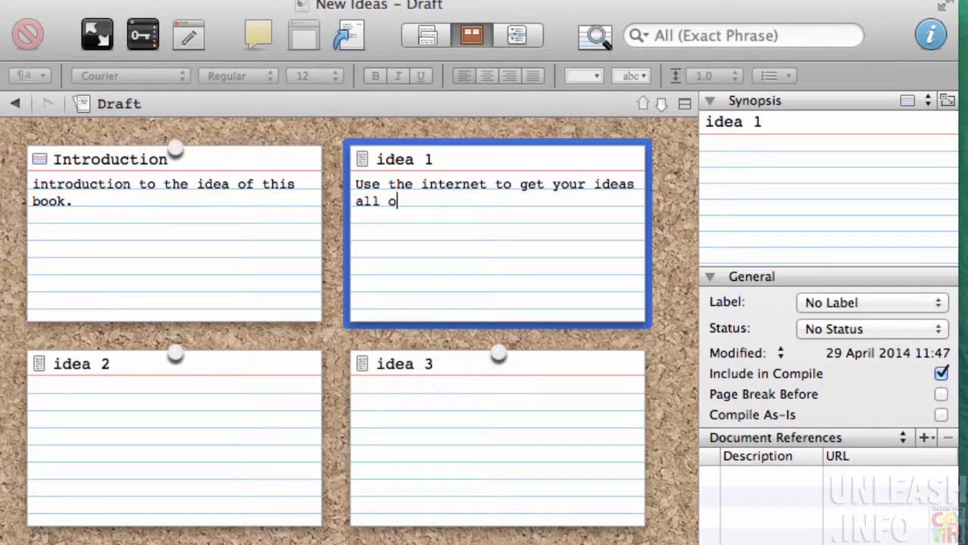
type("ver the wor")
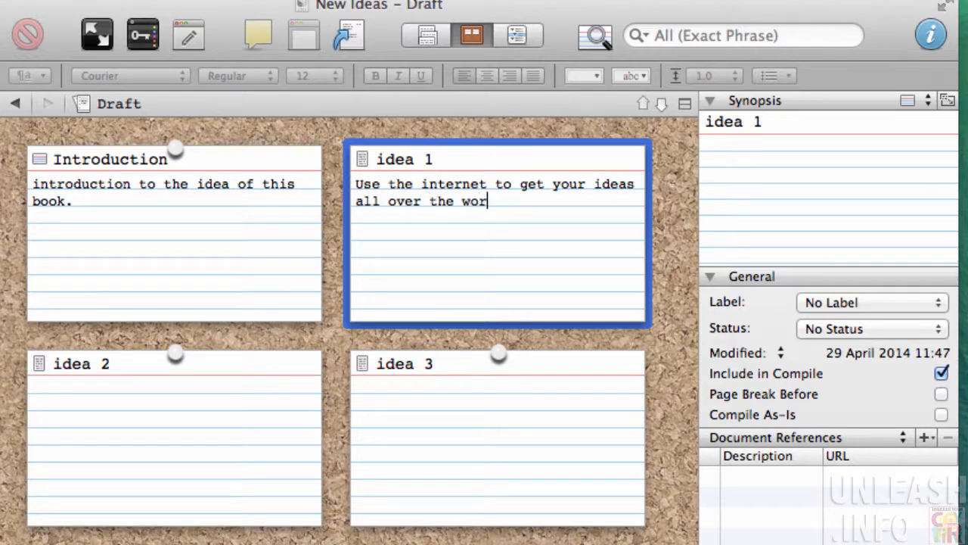
type("ld.")
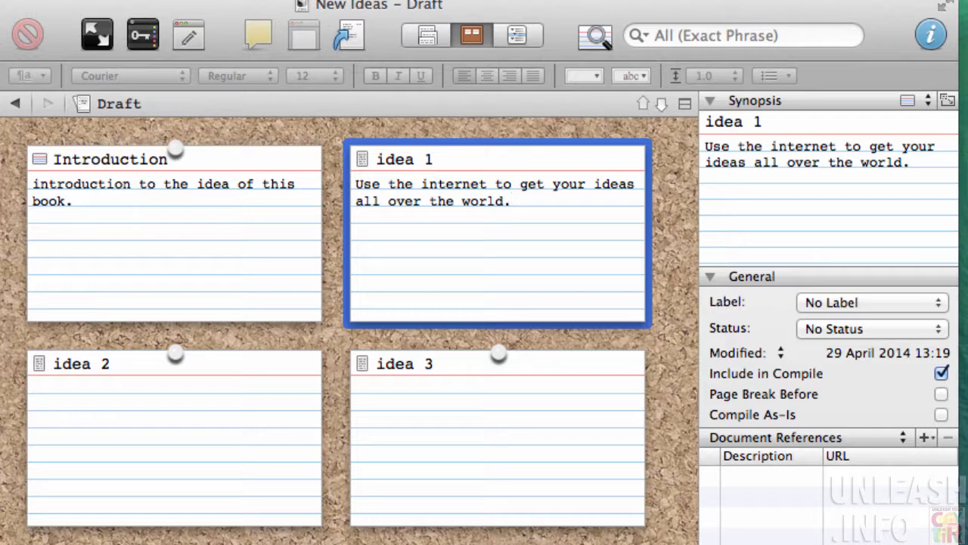
Add a '- using social media' line under idea 1's opening sentence on the card
key("Return")
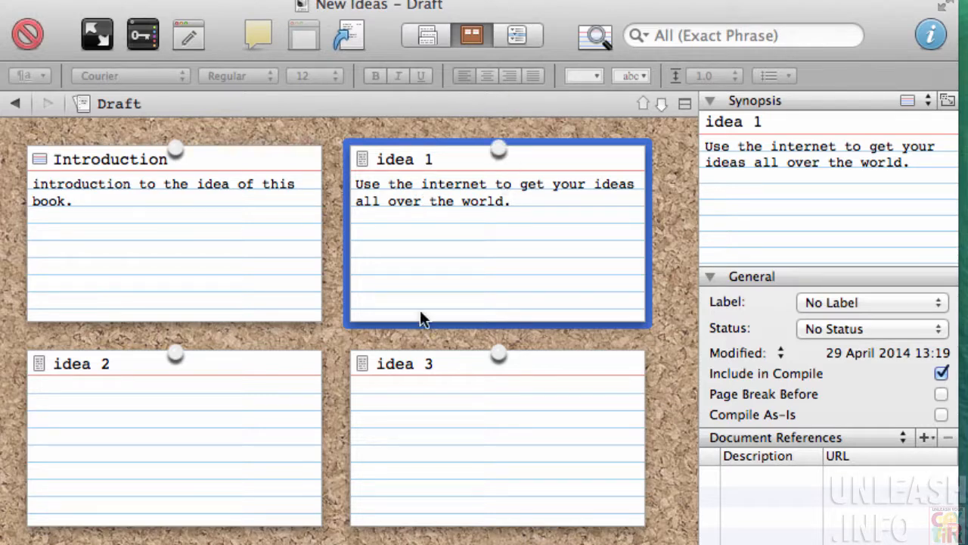
left_click(521, 201)
triple_click(522, 202)
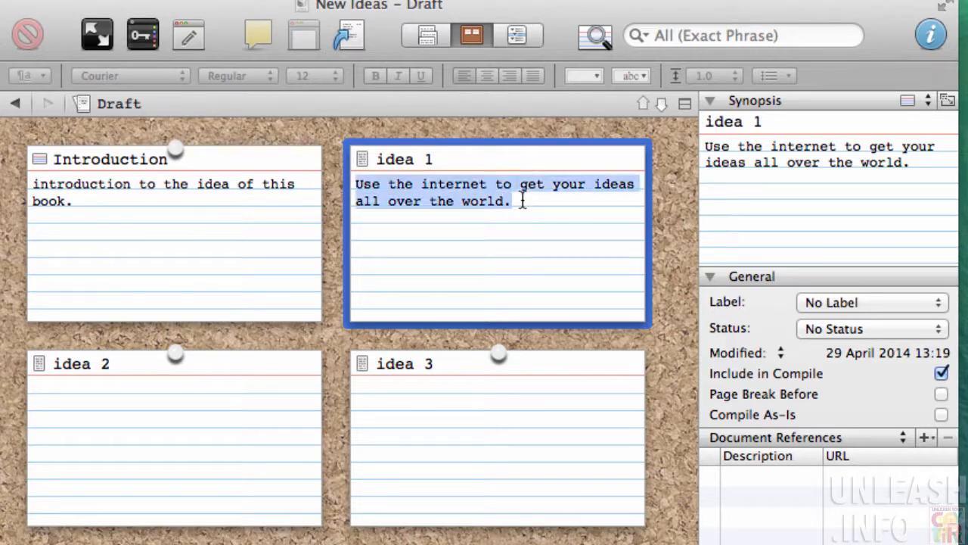
left_click(535, 199)
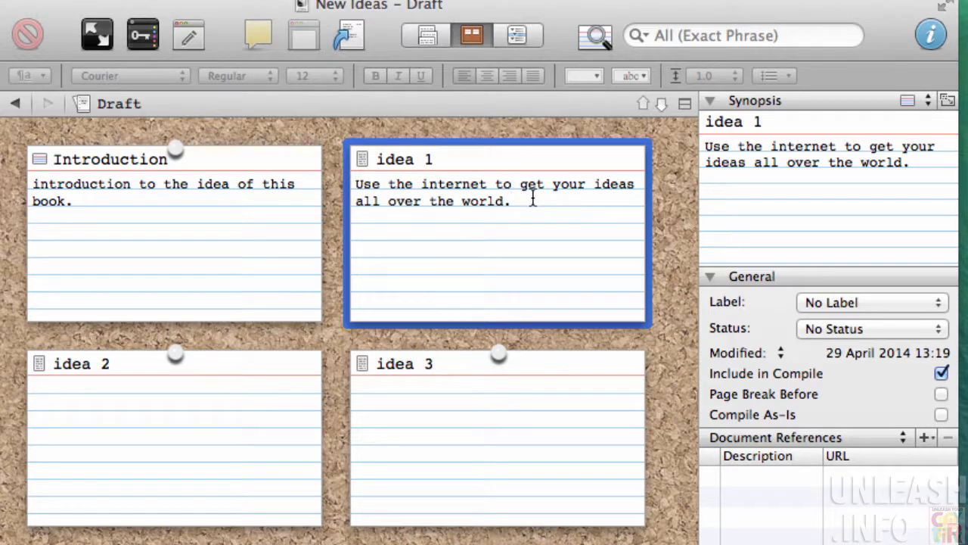
key("alt+Return")
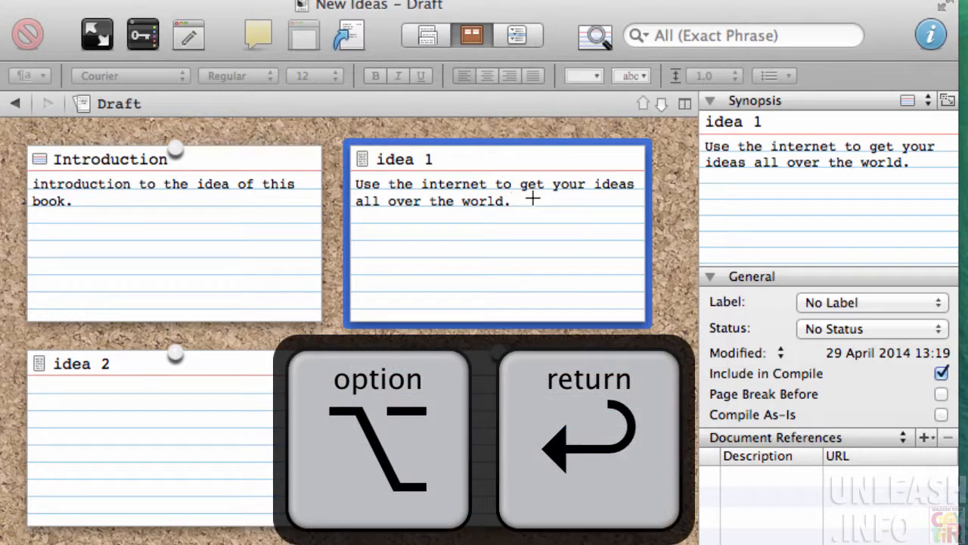
key("alt+Return")
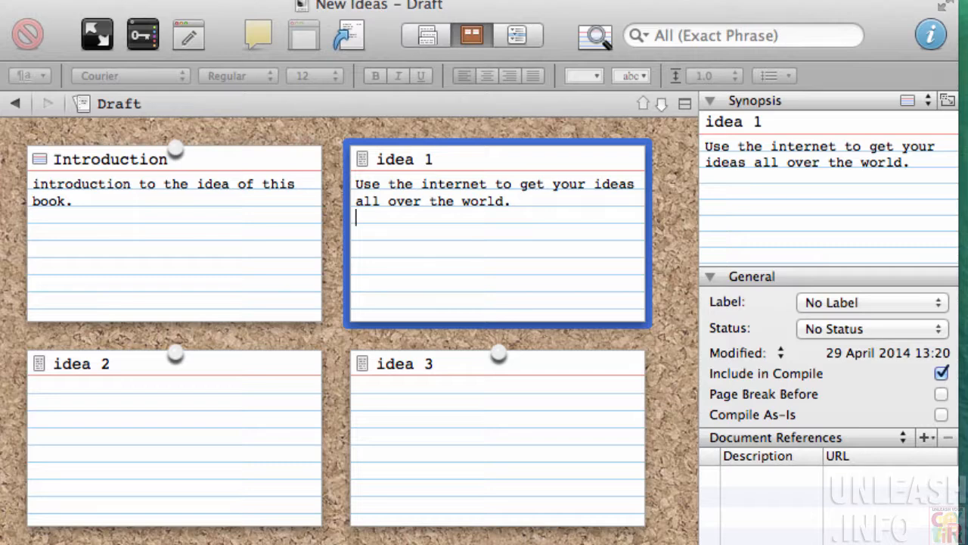
type("using ")
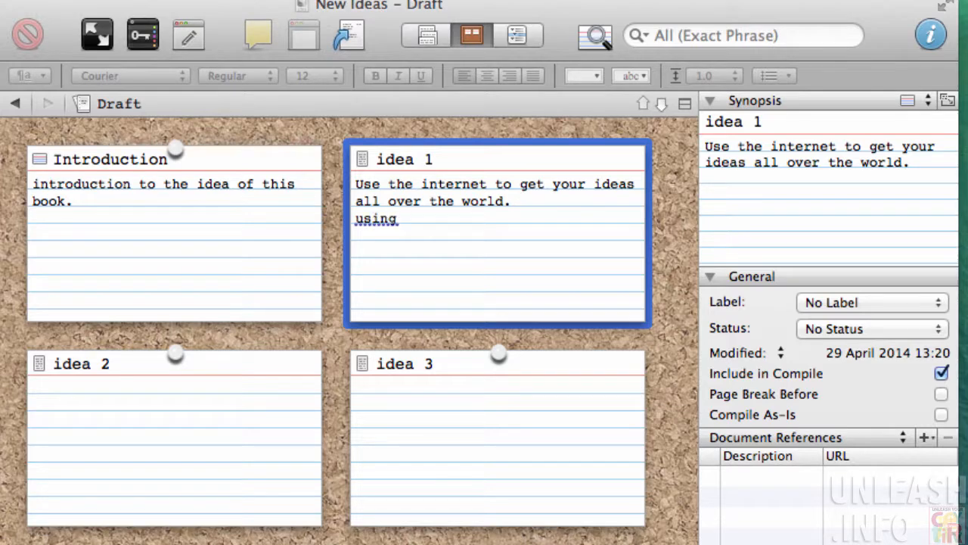
type("social media")
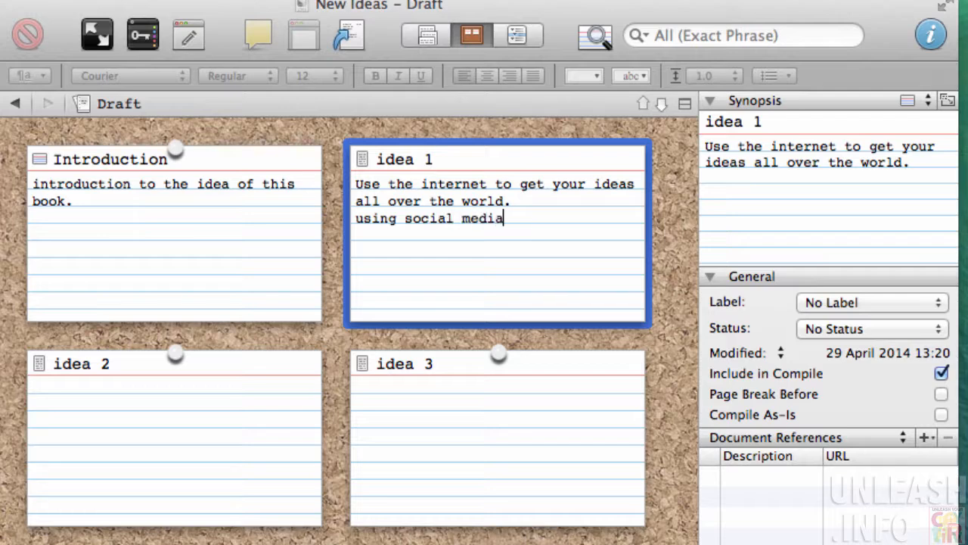
left_click(354, 219)
type("-")
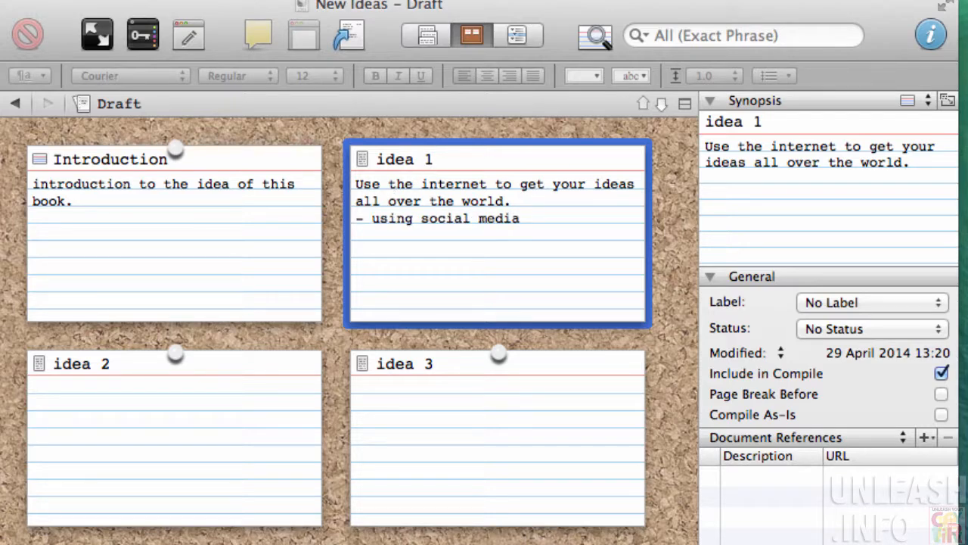
Add '- using online video' and 'etc' lines to idea 1's synopsis in the Inspector
left_click(725, 190)
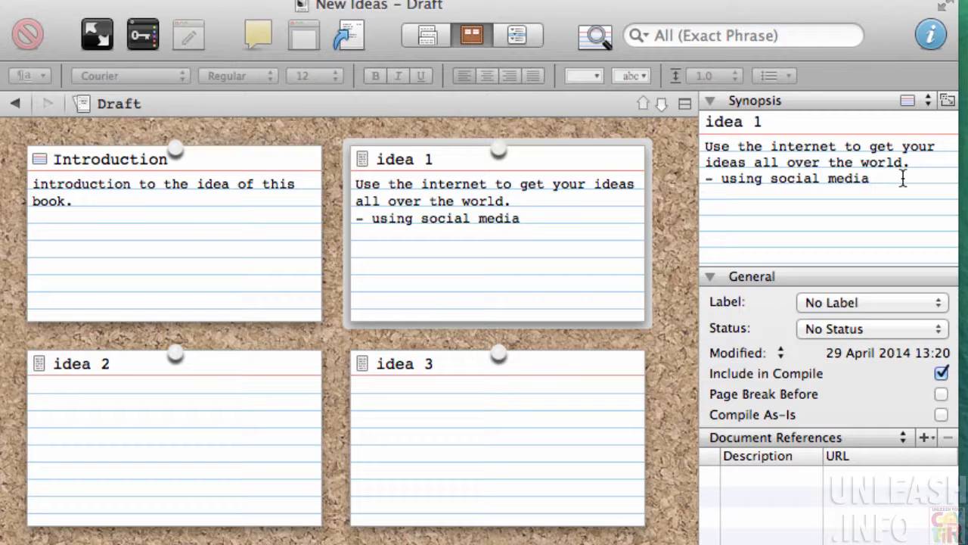
key("Return")
type("- using on")
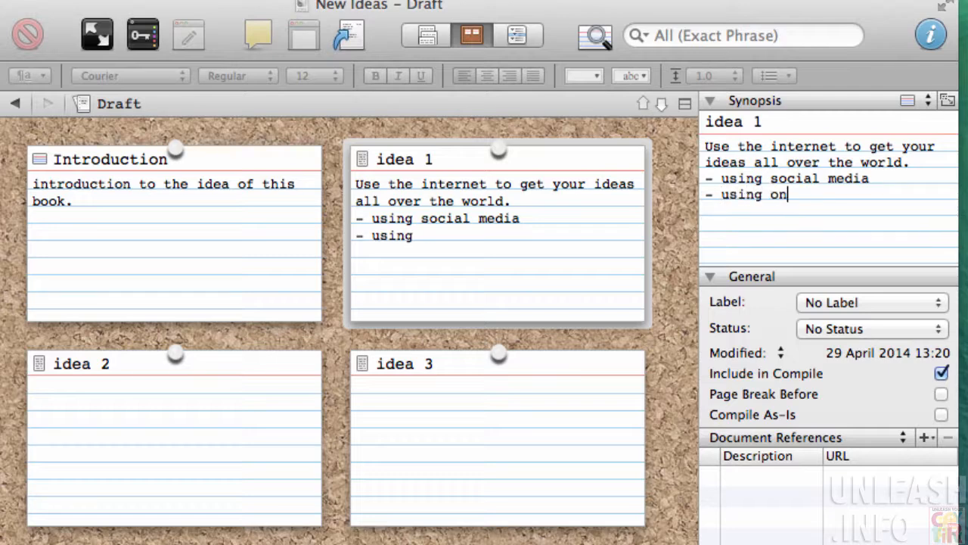
type("l;one")
key("BackSpace")
key("BackSpace")
key("BackSpace")
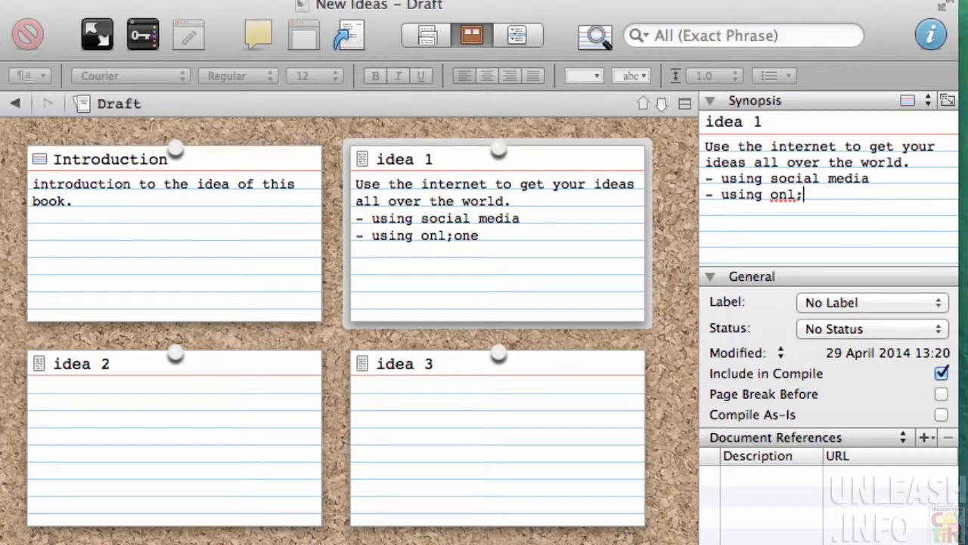
key("BackSpace")
type("ine v")
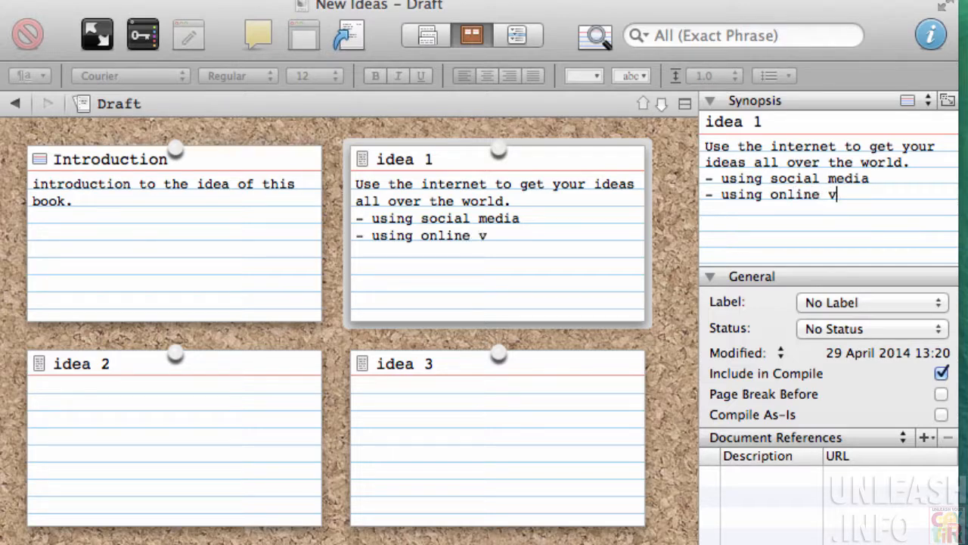
type("ideo")
key("Return")
type("etc")
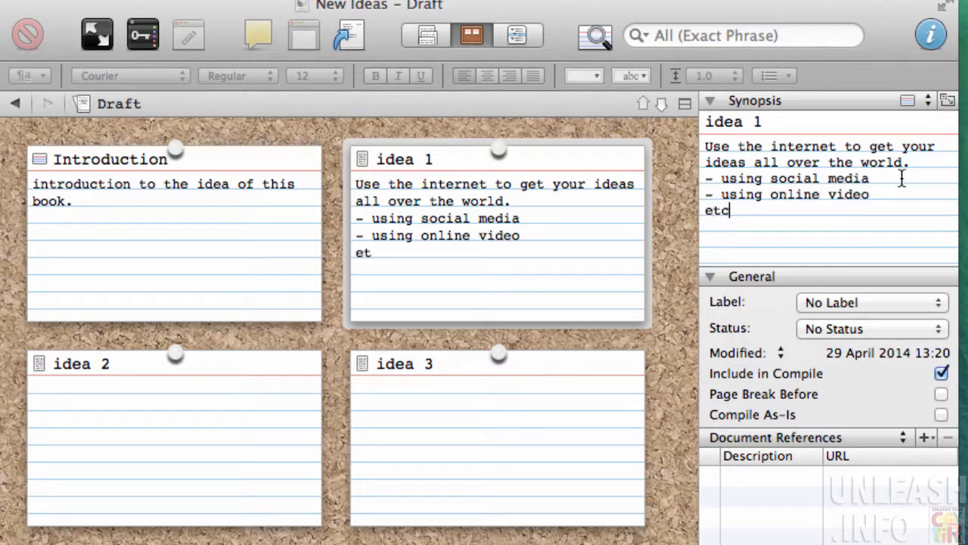
left_click(622, 264)
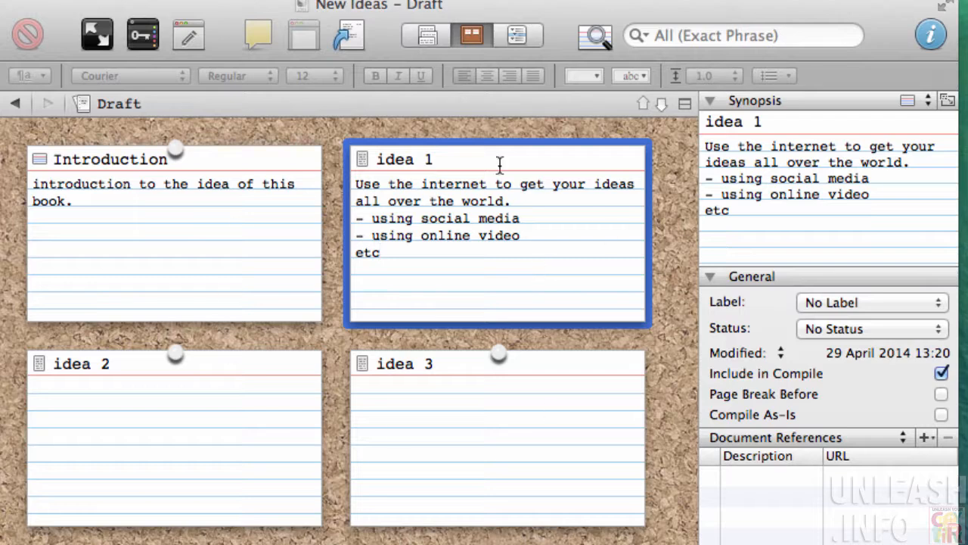
left_click(622, 309)
left_click(214, 429)
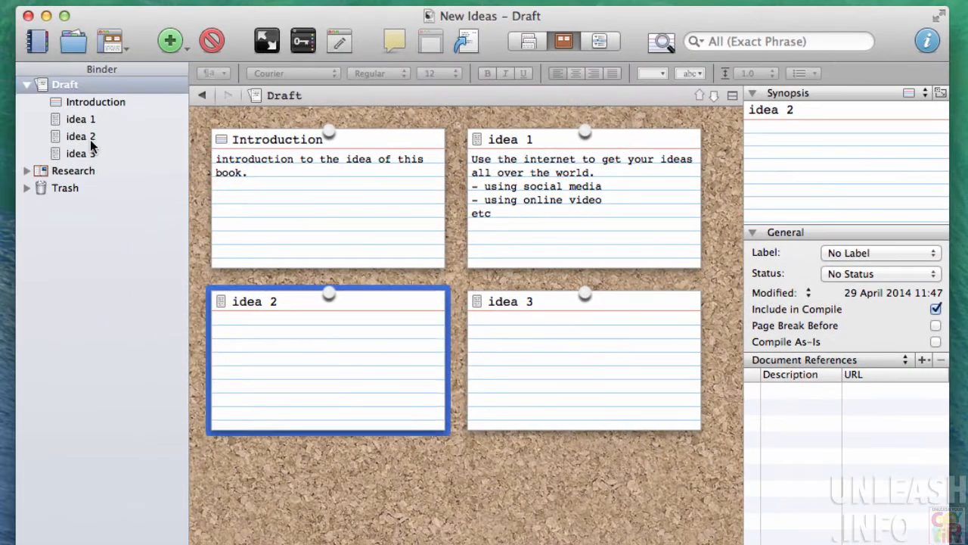
left_click(88, 138)
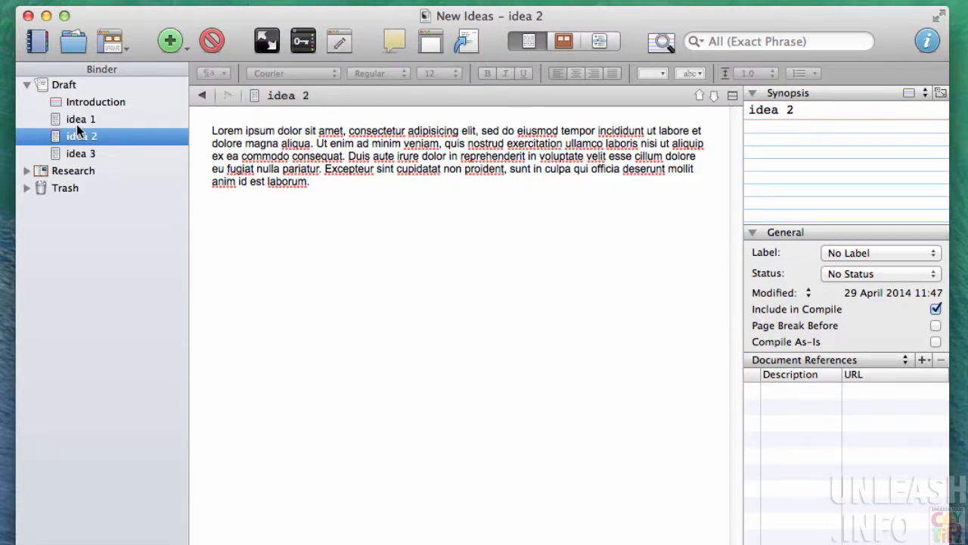
left_click(563, 40)
left_click(45, 83)
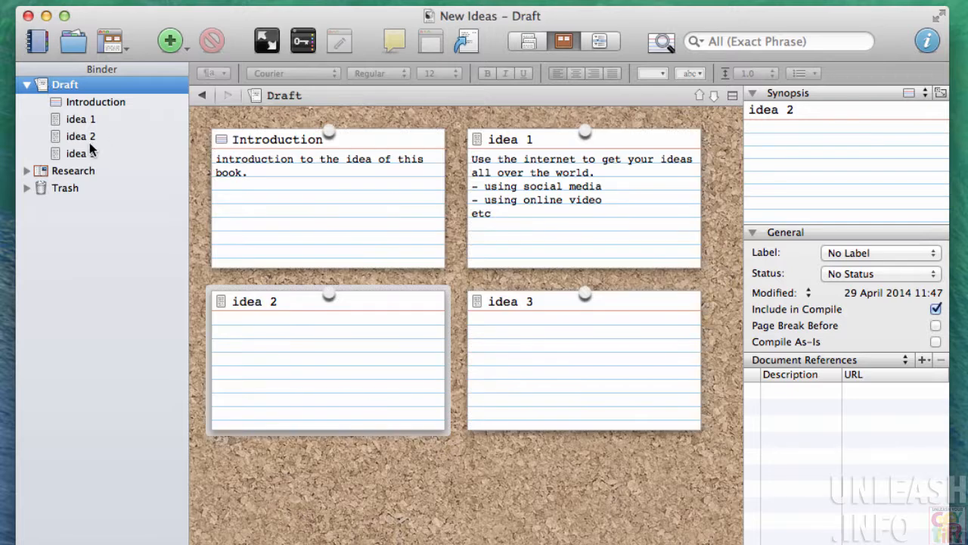
Auto-generate the idea 2 and idea 3 synopses from their document text
left_click(940, 96)
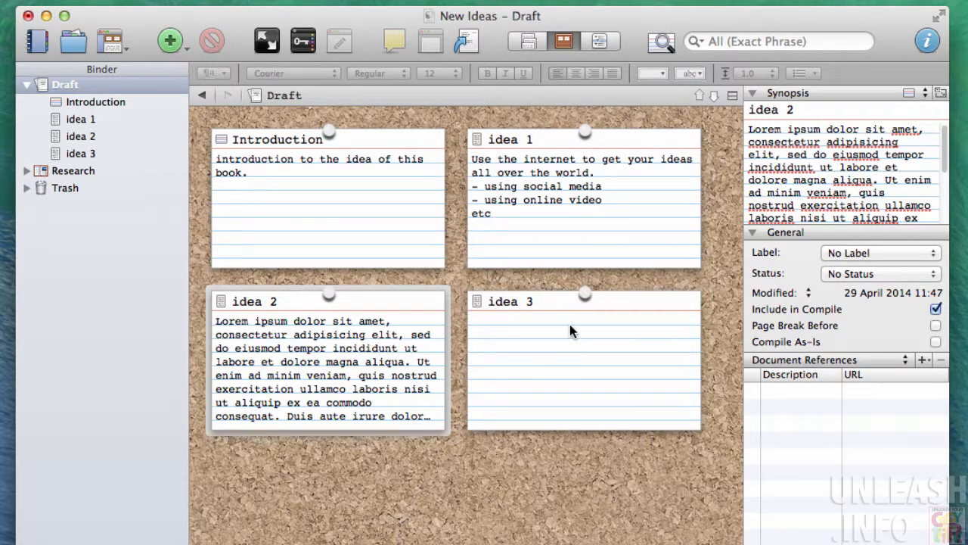
left_click(582, 326)
left_click(941, 93)
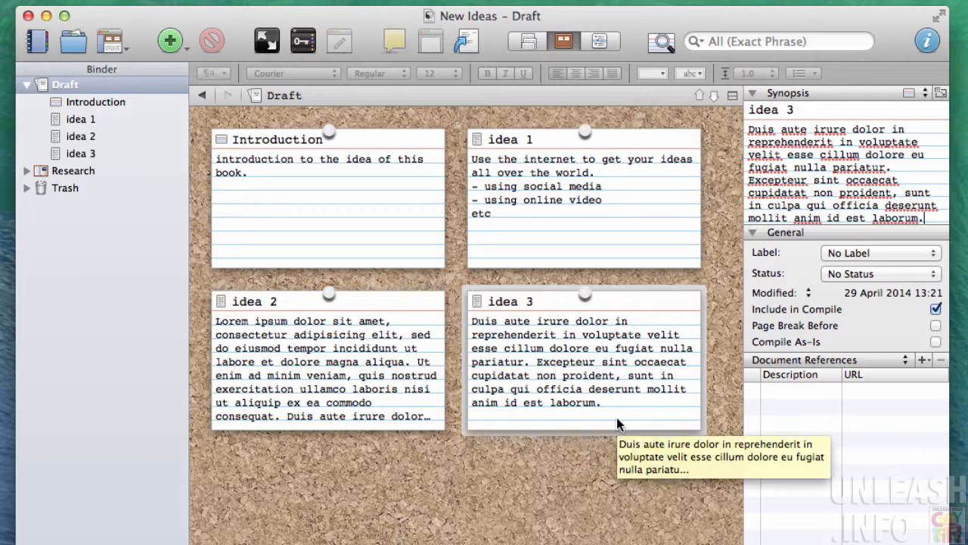
Reselect the idea 3 card and select its synopsis text for replacement
left_click(316, 205)
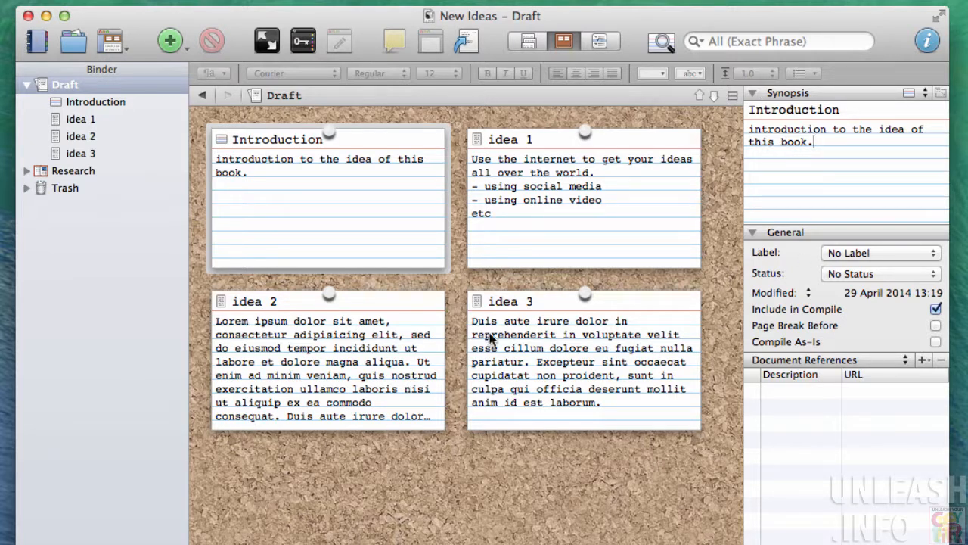
left_click(573, 354)
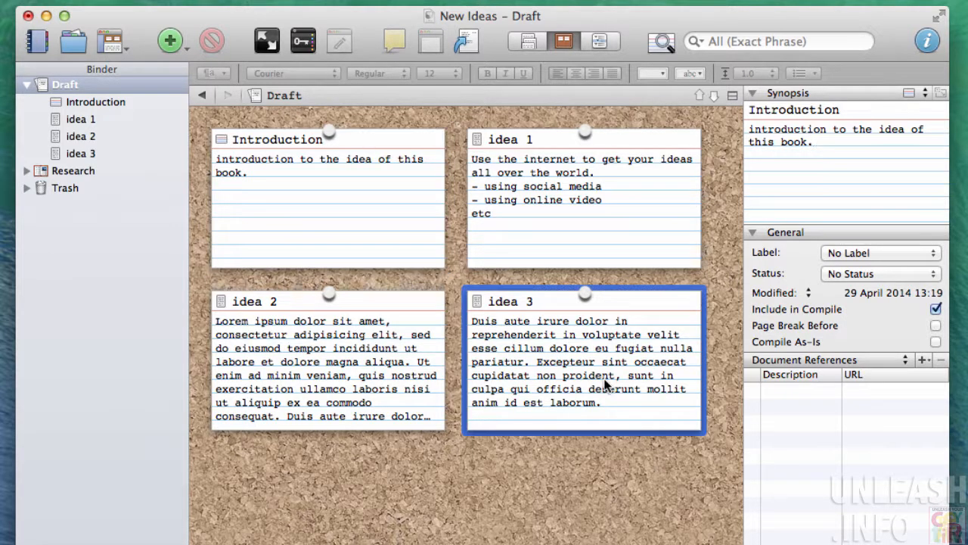
left_click_drag(603, 398, 467, 313)
double_click(546, 374)
left_click(603, 402)
Replace idea 3's lorem ipsum synopsis with 'makes changes' and deselect the card
key("BackSpace")
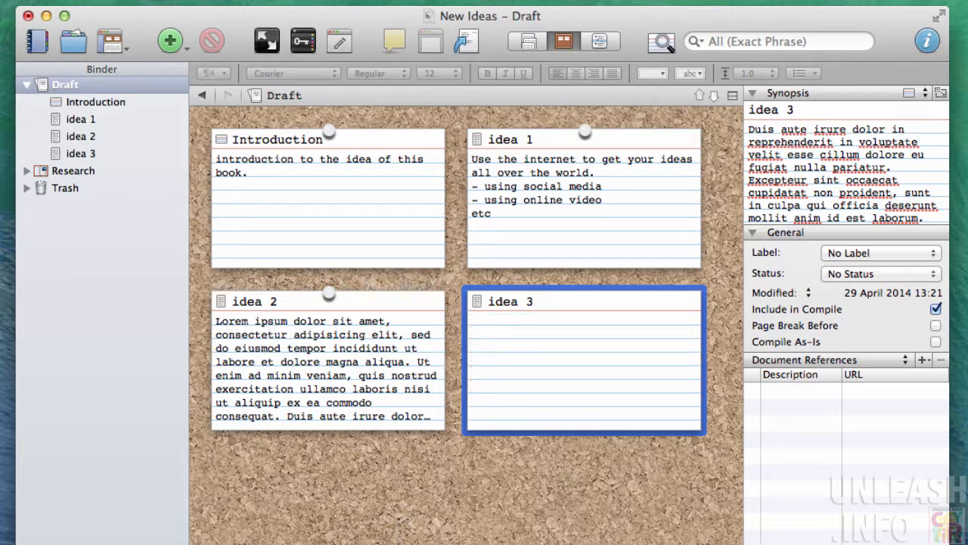
type("makes")
left_click(836, 189)
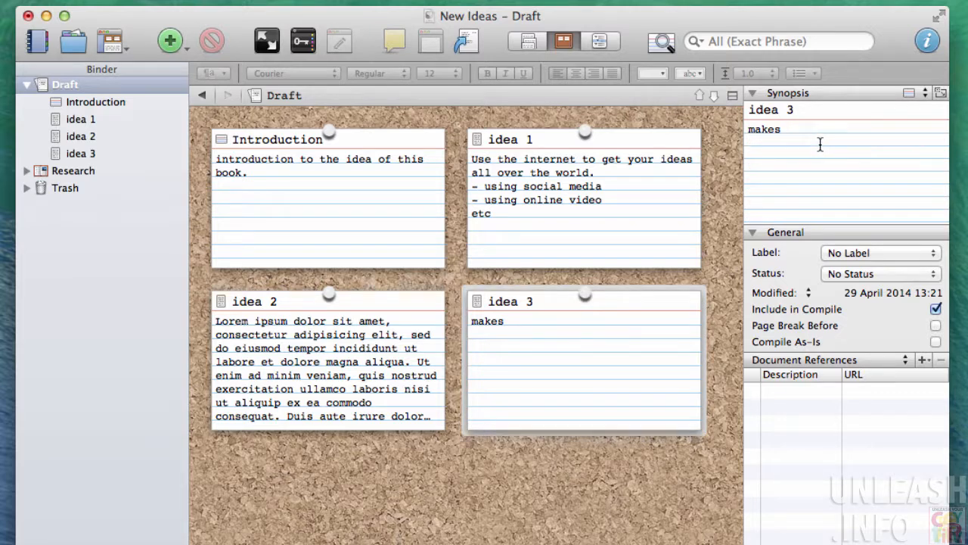
type("changes")
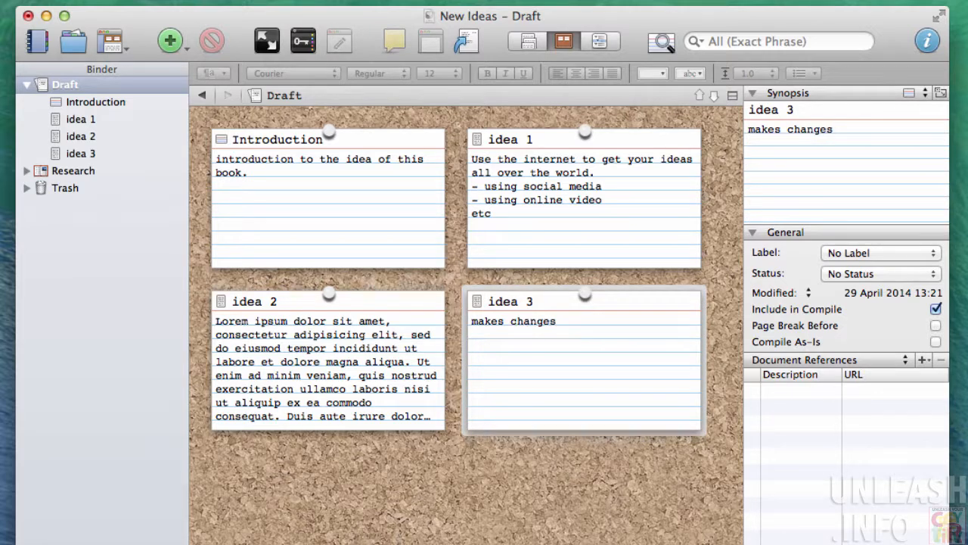
left_click(597, 490)
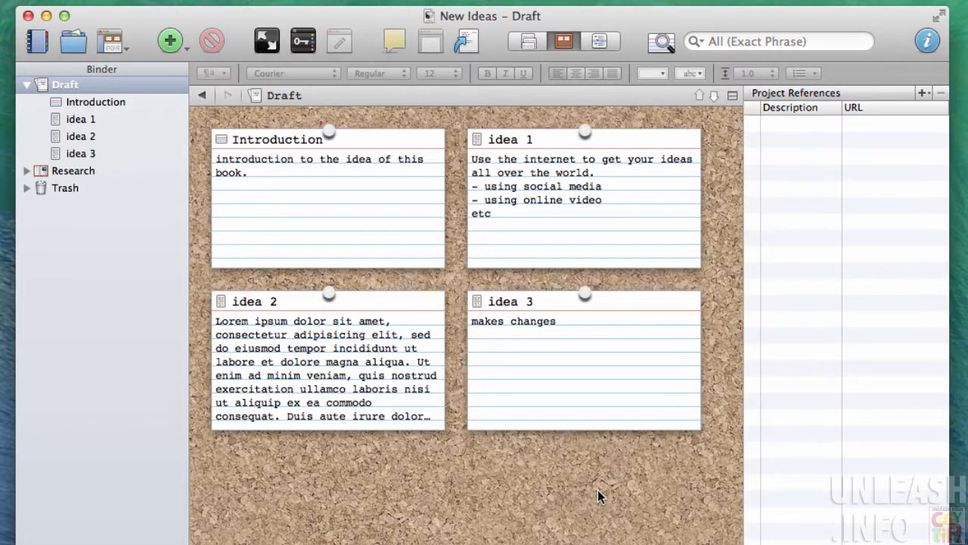